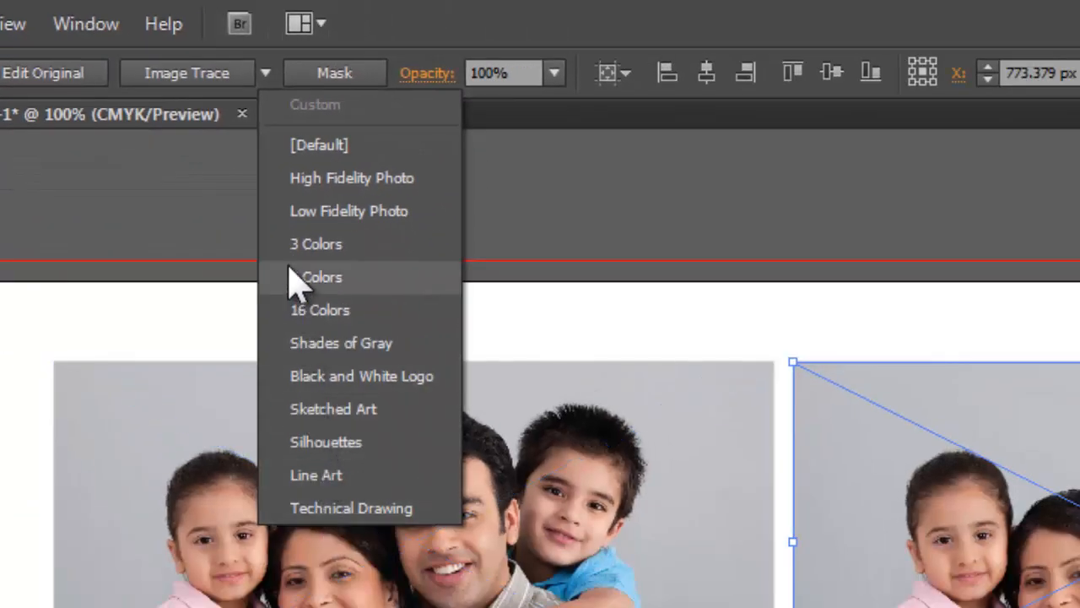
Trace the selected photo copy with the 3 Colors preset, and trace another copy placed below the original with the Default preset
click(289, 245)
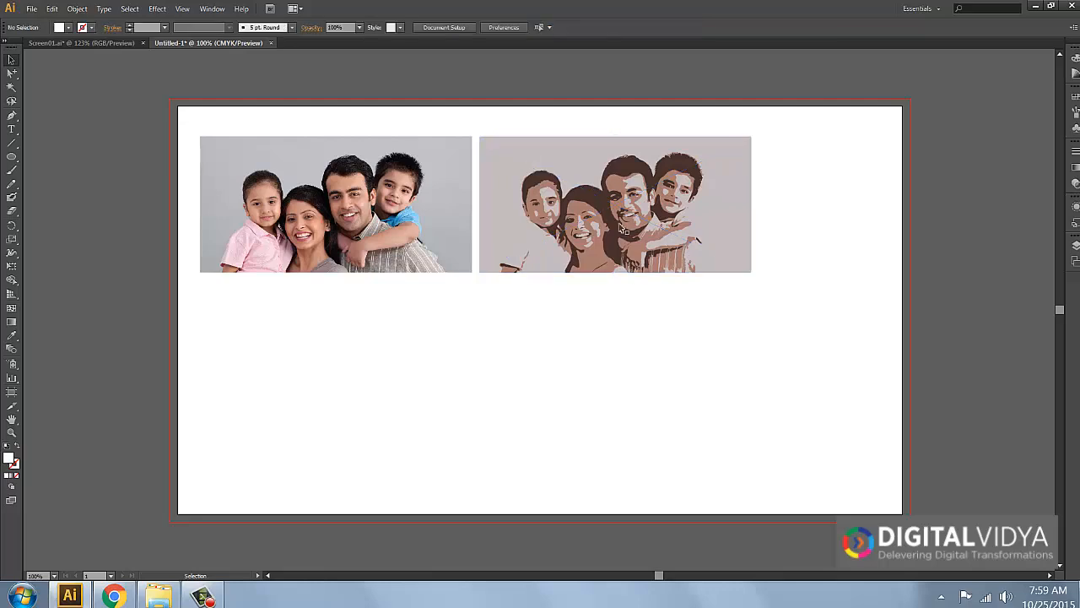
click(450, 226)
drag(379, 209, 381, 354)
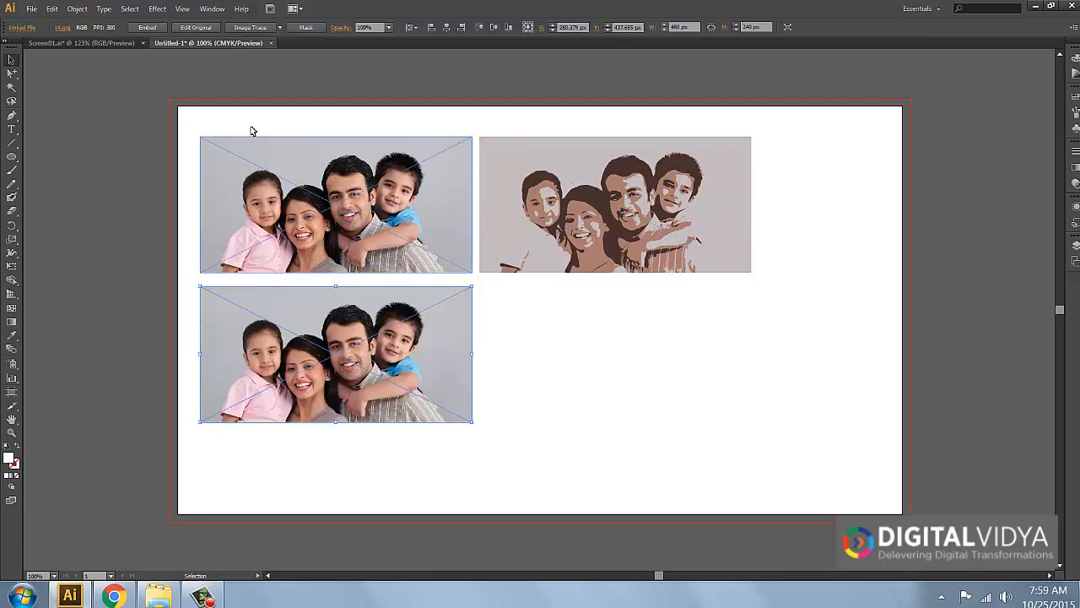
click(277, 28)
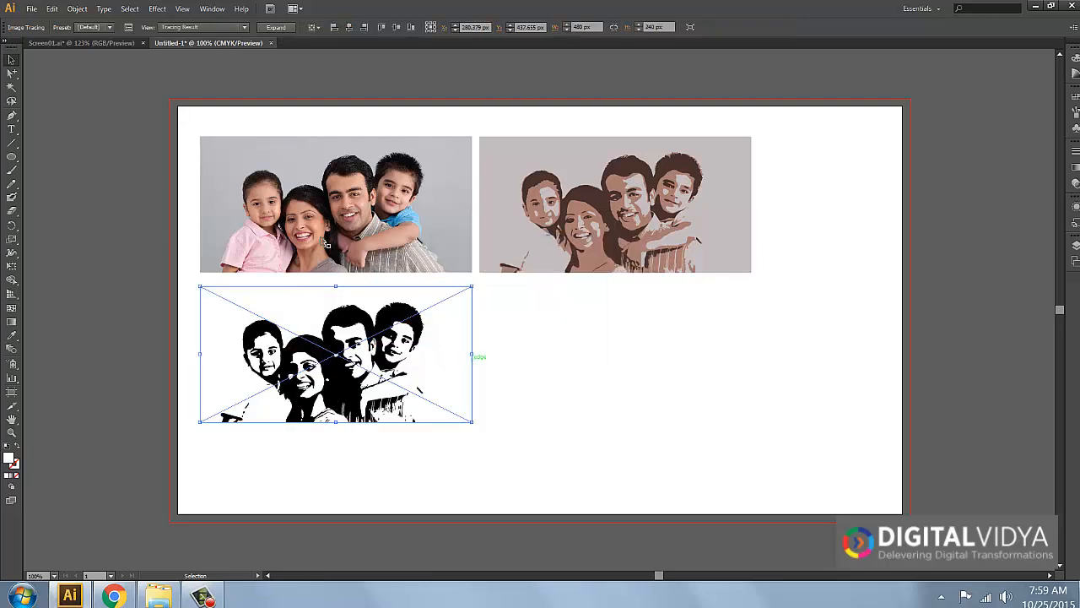
Duplicate the original photo below the three-colour tracing and trace the copy with the Sketched Art preset
click(359, 204)
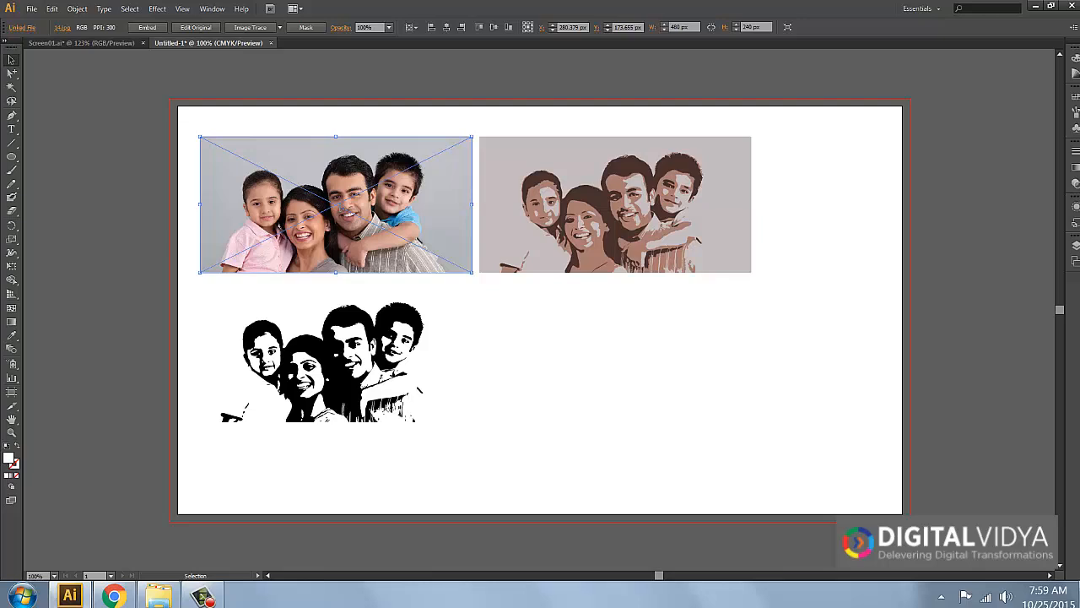
drag(335, 209, 614, 355)
click(282, 28)
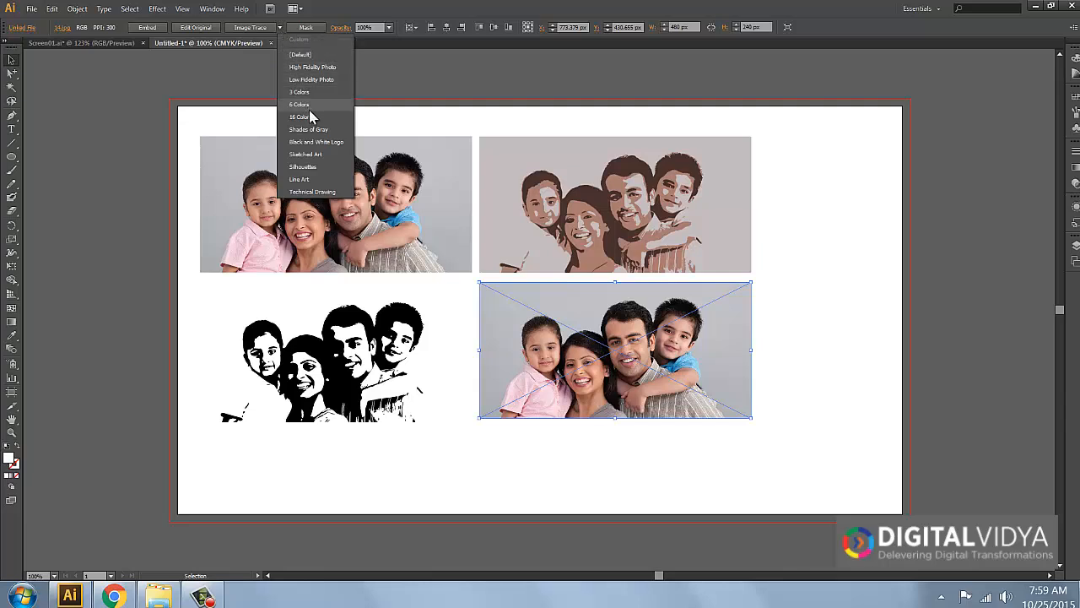
click(325, 155)
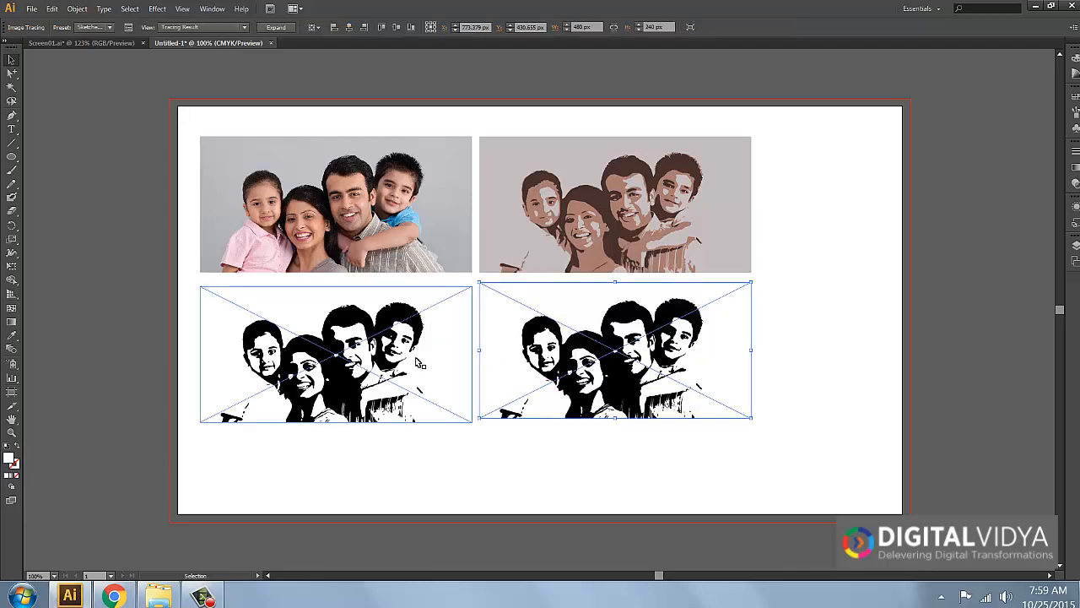
click(825, 322)
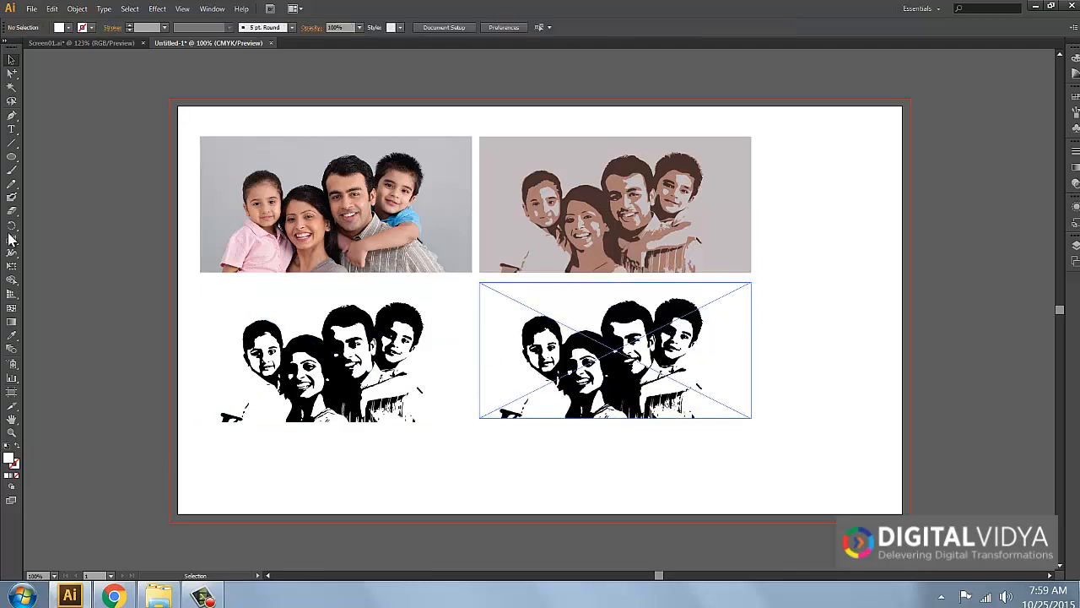
Draw a circle about 213 px wide over the black-and-white tracing below the original photo and use it as a clipping mask
click(11, 156)
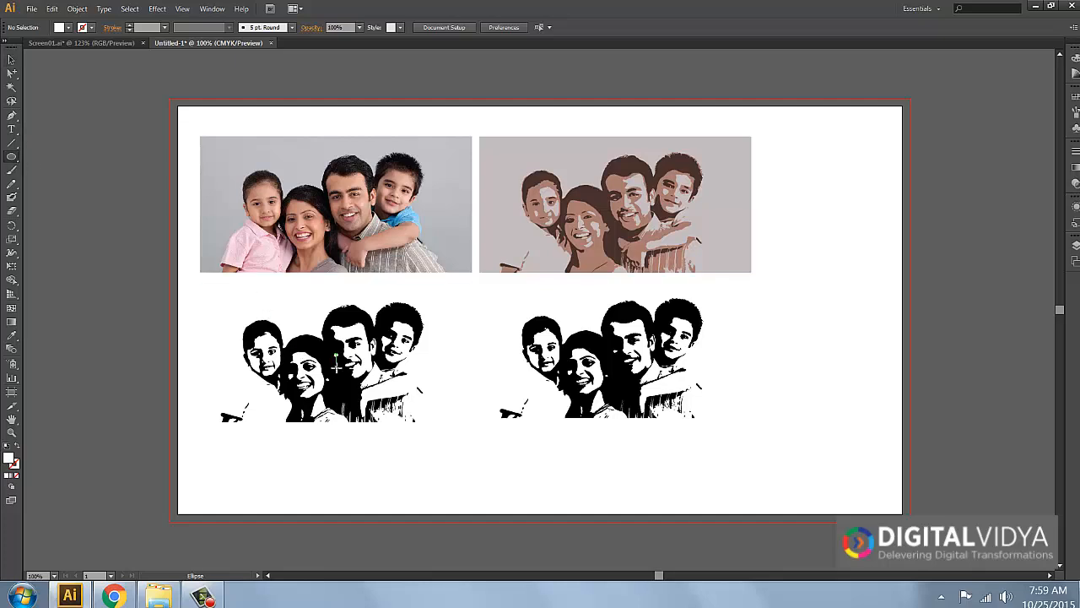
mouse_move(336, 367)
mouse_down()
mouse_move(252, 306)
mouse_move(258, 328)
mouse_move(278, 312)
mouse_up()
click(11, 59)
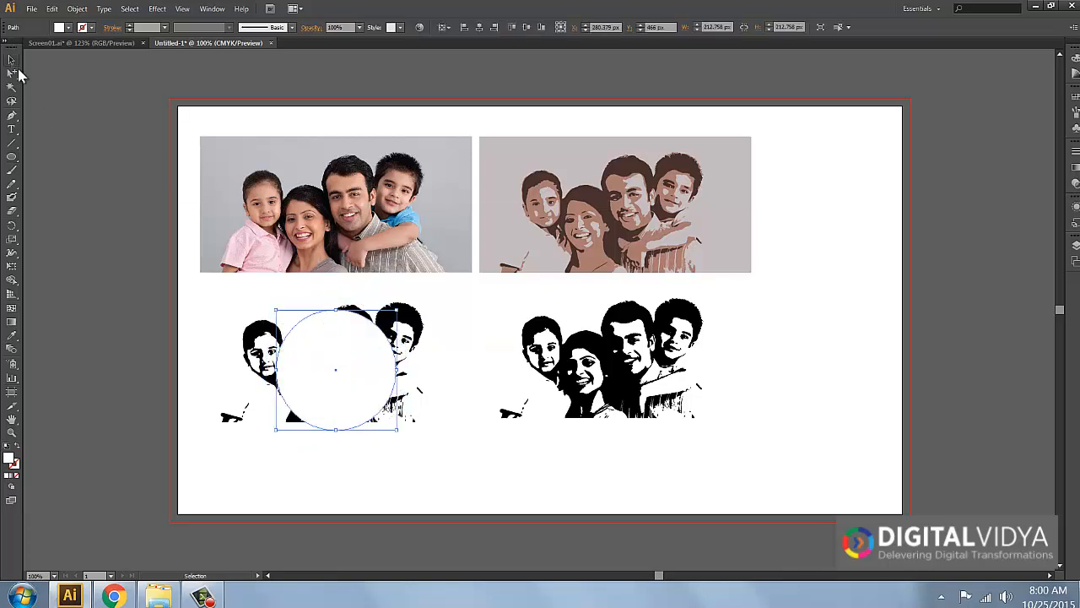
mouse_move(343, 475)
mouse_down()
mouse_move(397, 381)
mouse_move(403, 388)
mouse_up()
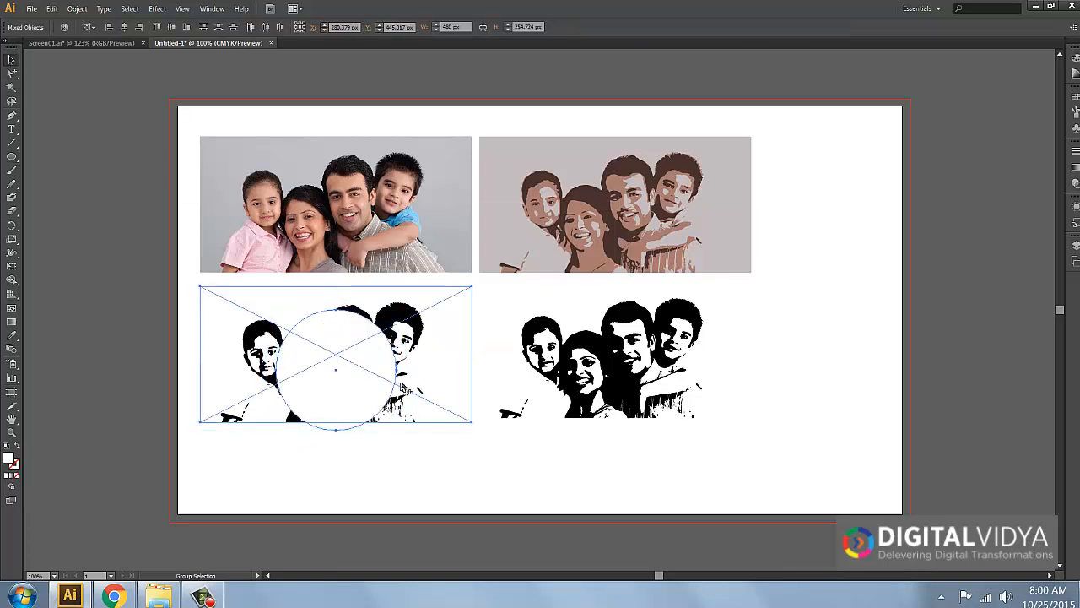
key(ctrl+7)
click(431, 463)
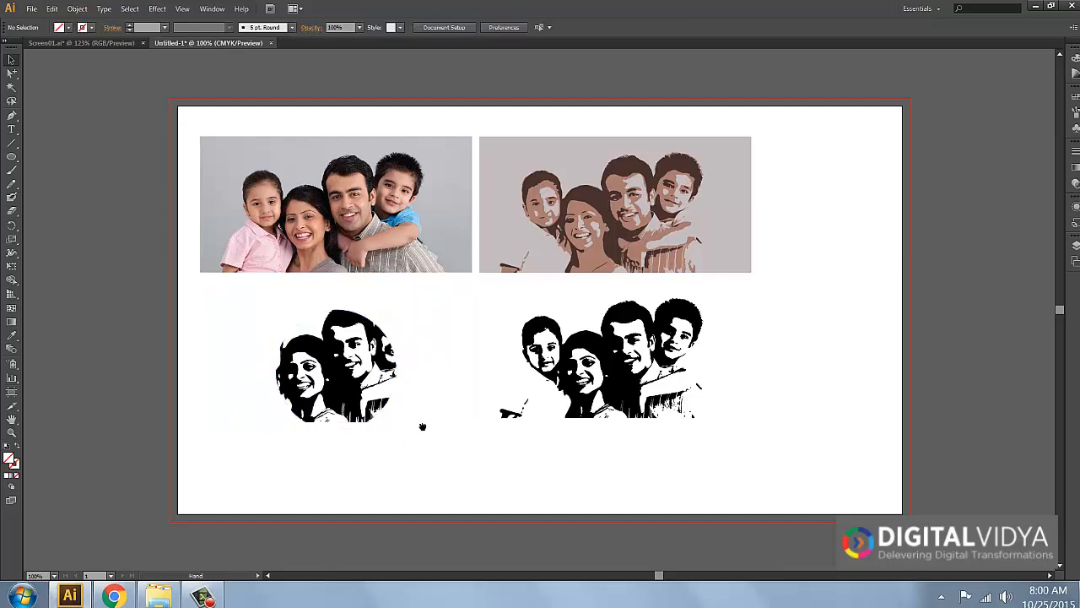
drag(422, 424, 448, 427)
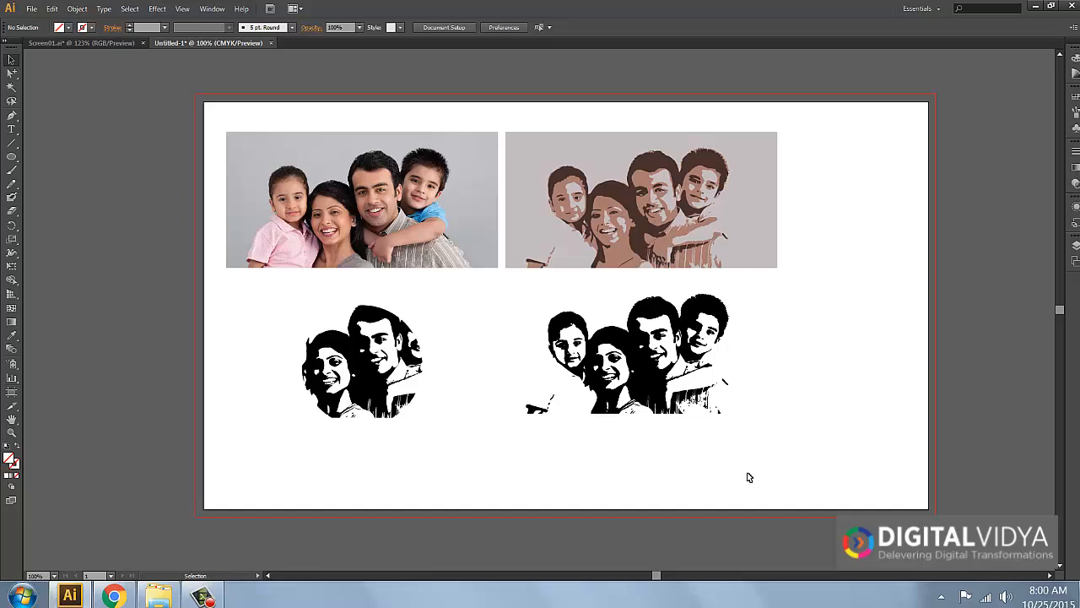
Delete the clipped tracing, the Sketched Art tracing and the three-colour tracing, keeping only the original photo
drag(748, 478, 354, 385)
key(Delete)
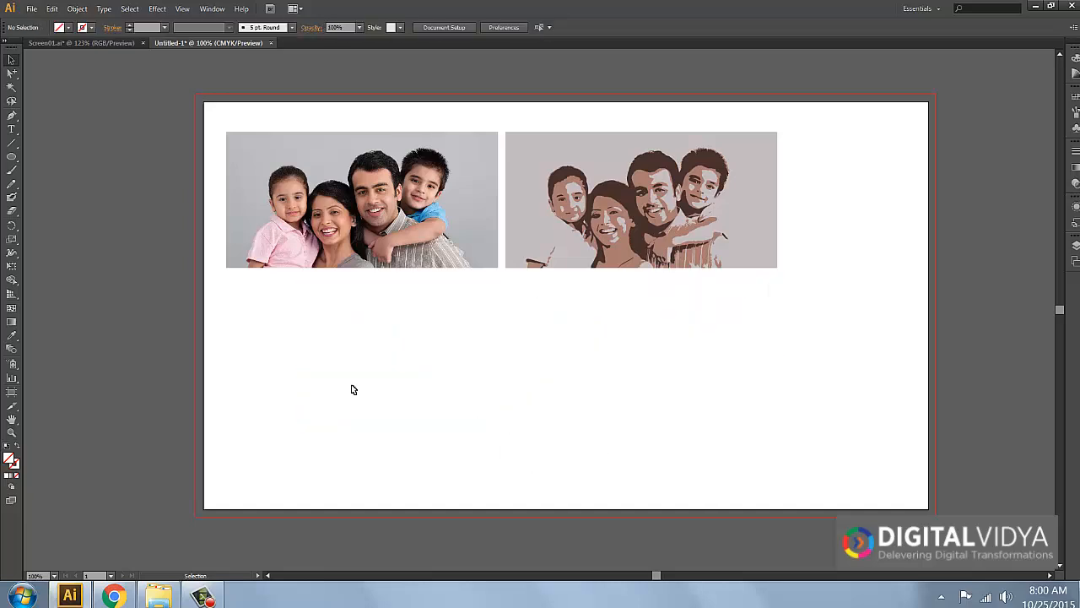
click(546, 216)
key(Delete)
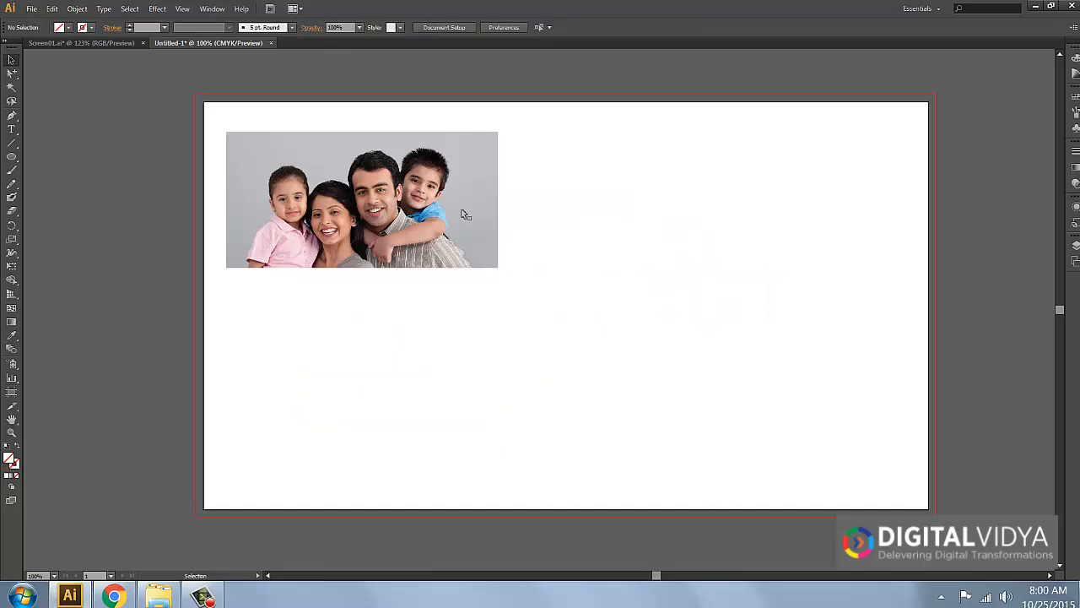
Place the logo 500x500.png, move the family photo off the artboard's lower-left corner, and position the logo on the artboard's left half
click(31, 8)
click(56, 232)
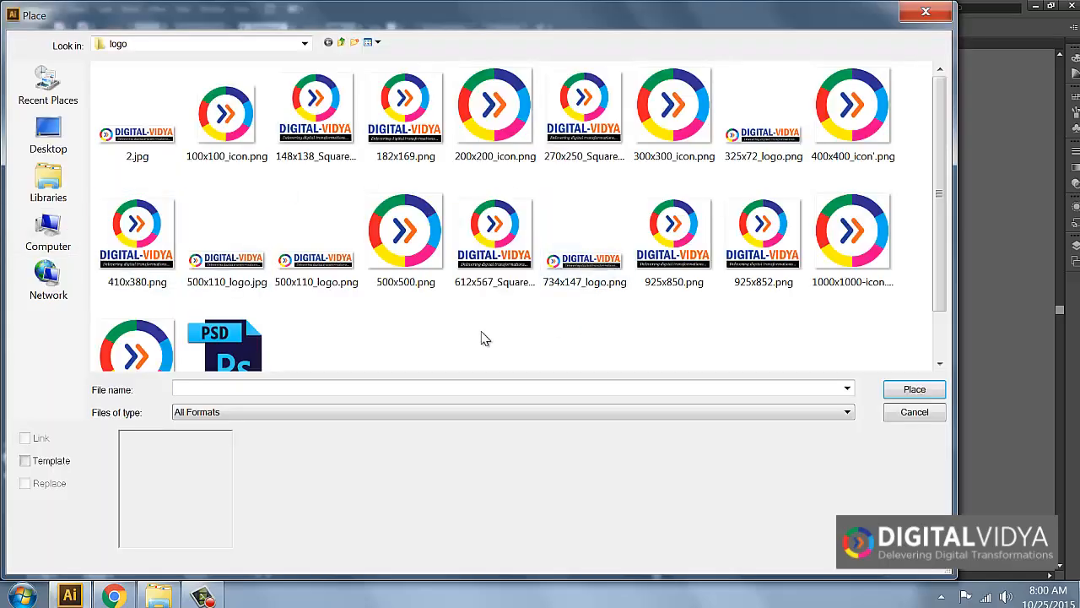
double_click(417, 228)
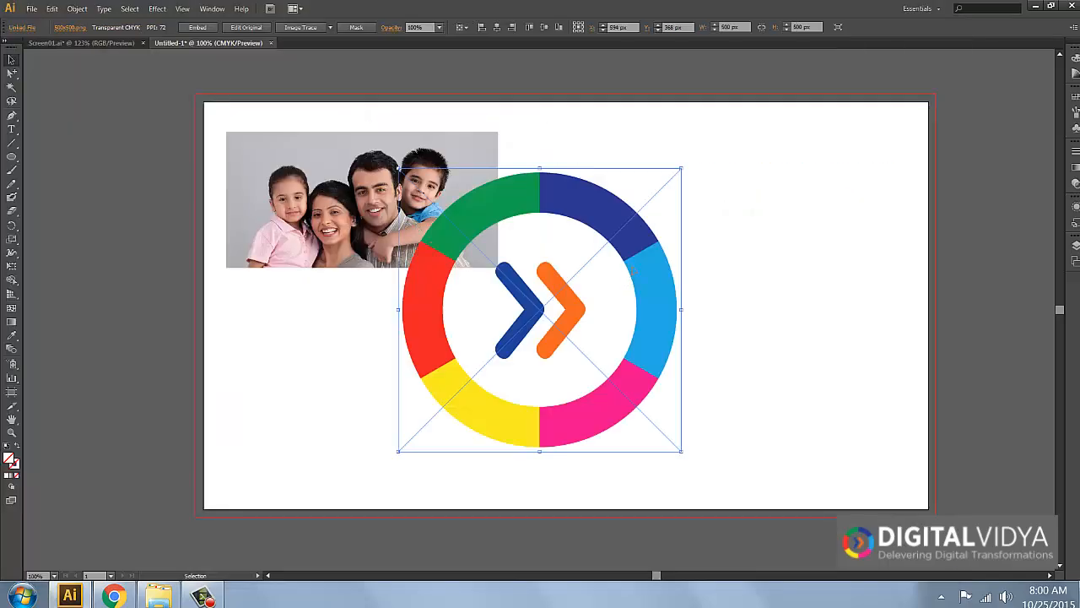
drag(595, 242, 721, 224)
drag(422, 199, 100, 517)
drag(673, 205, 384, 198)
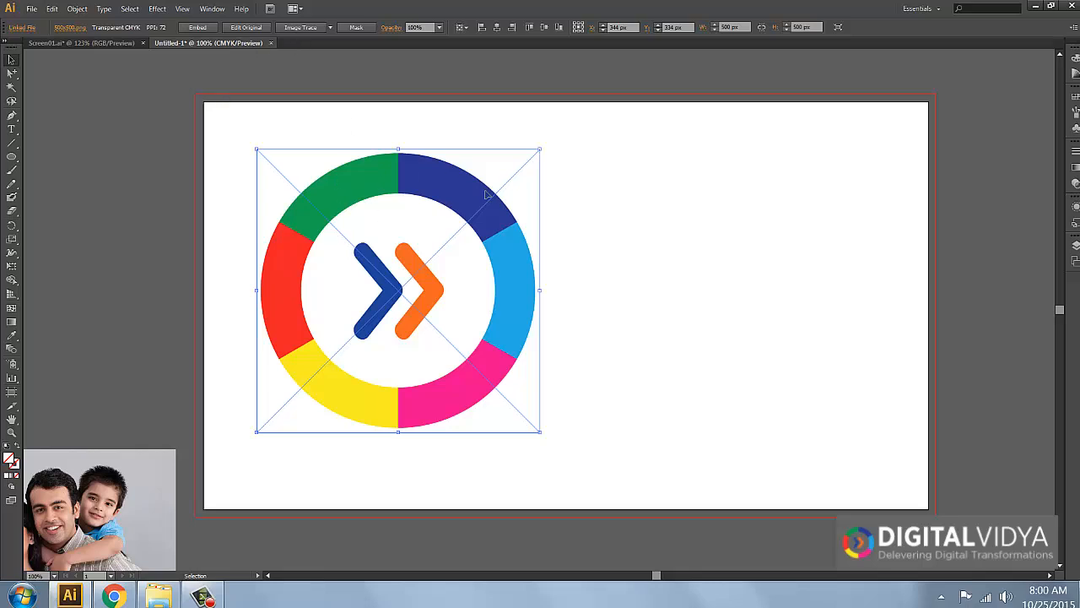
Trace the logo with the 6 Colors preset and expand the tracing into editable paths
click(331, 28)
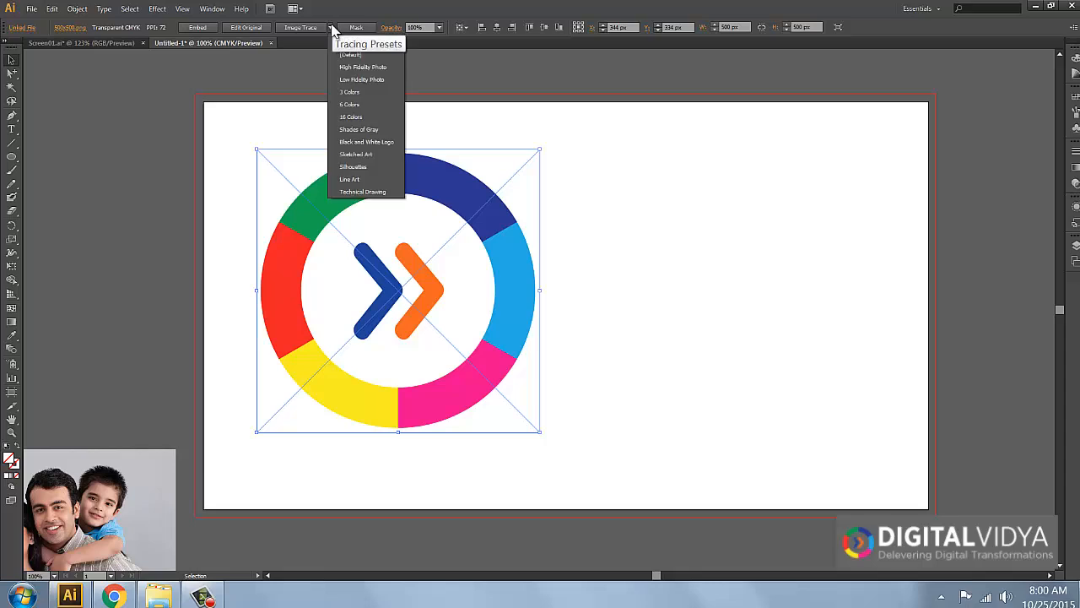
click(348, 105)
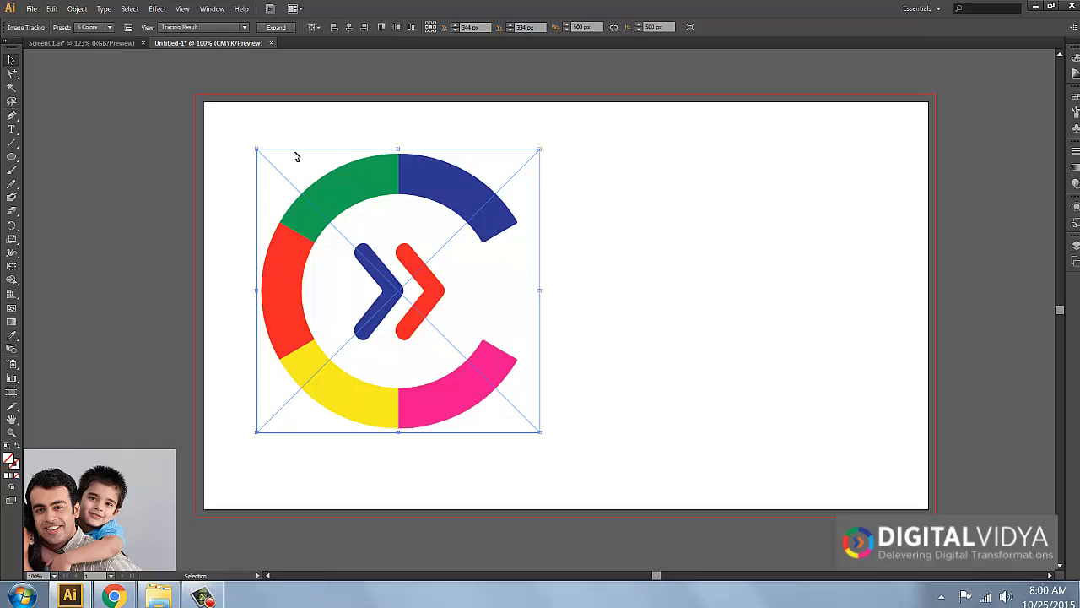
click(276, 27)
Spread the expanded logo apart by moving its five ring segments outward and the red chevron away from the blue one
click(12, 75)
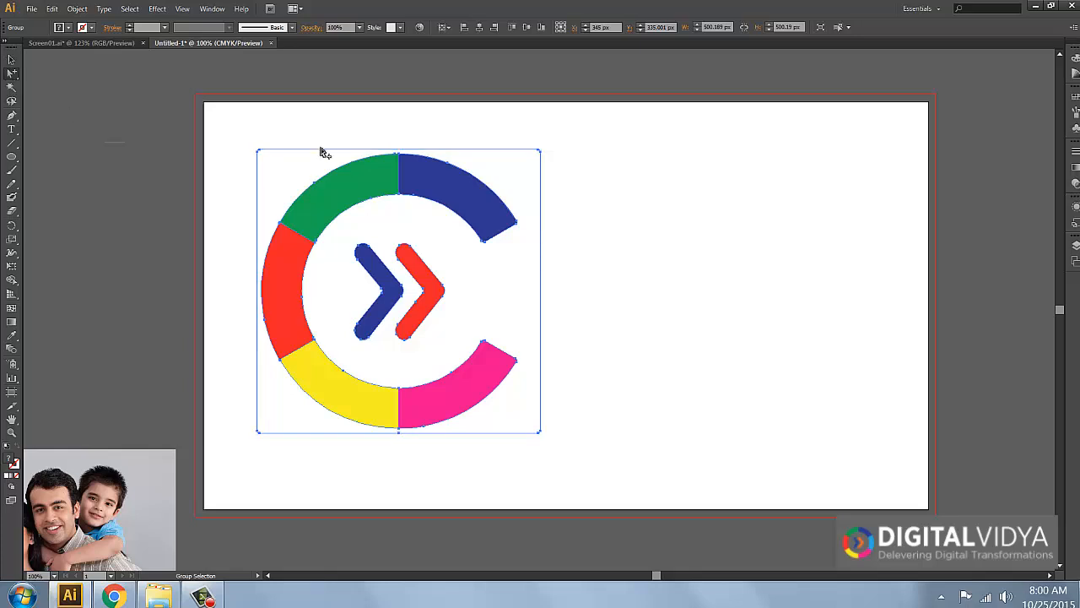
click(322, 148)
drag(458, 186, 504, 153)
drag(350, 197, 287, 132)
drag(313, 259, 256, 259)
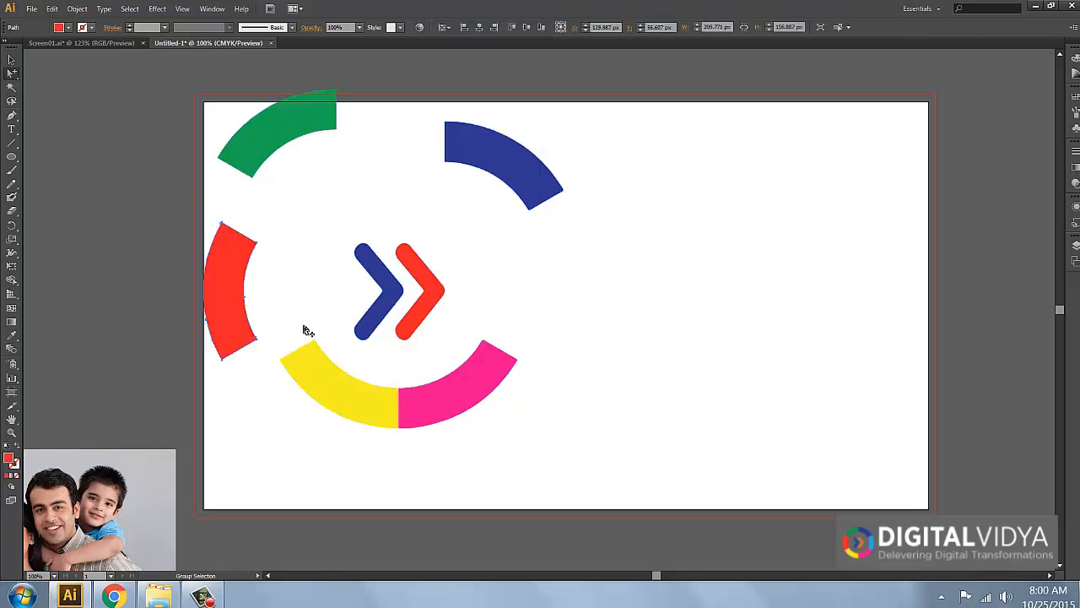
drag(329, 403, 275, 437)
drag(444, 423, 468, 464)
drag(426, 296, 481, 296)
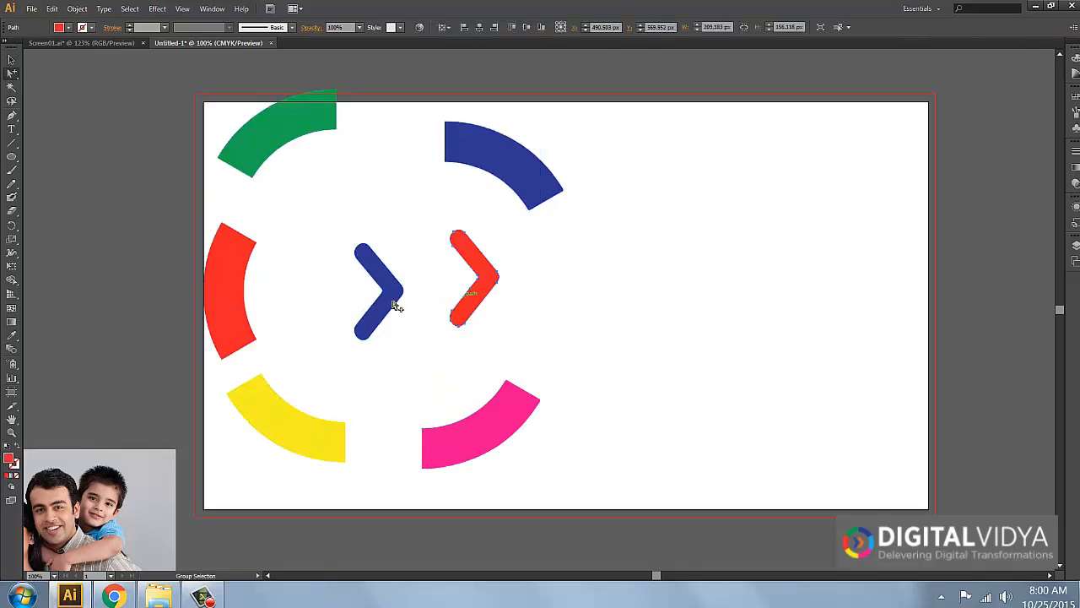
click(410, 271)
click(662, 243)
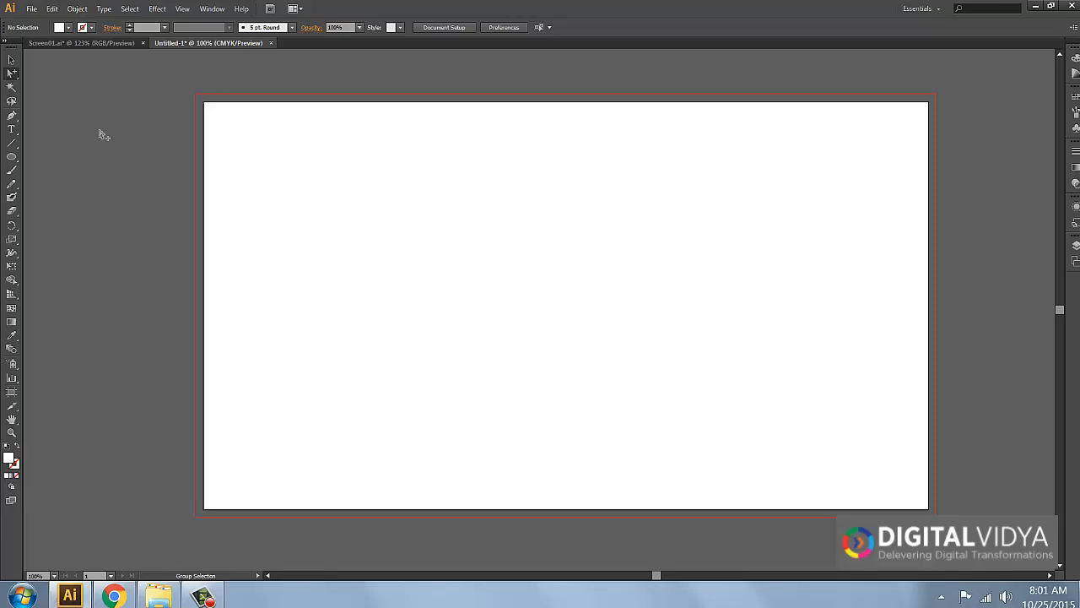
Show all hidden objects and delete all the separated logo pieces from the artboard
key(ctrl+alt+3)
click(143, 272)
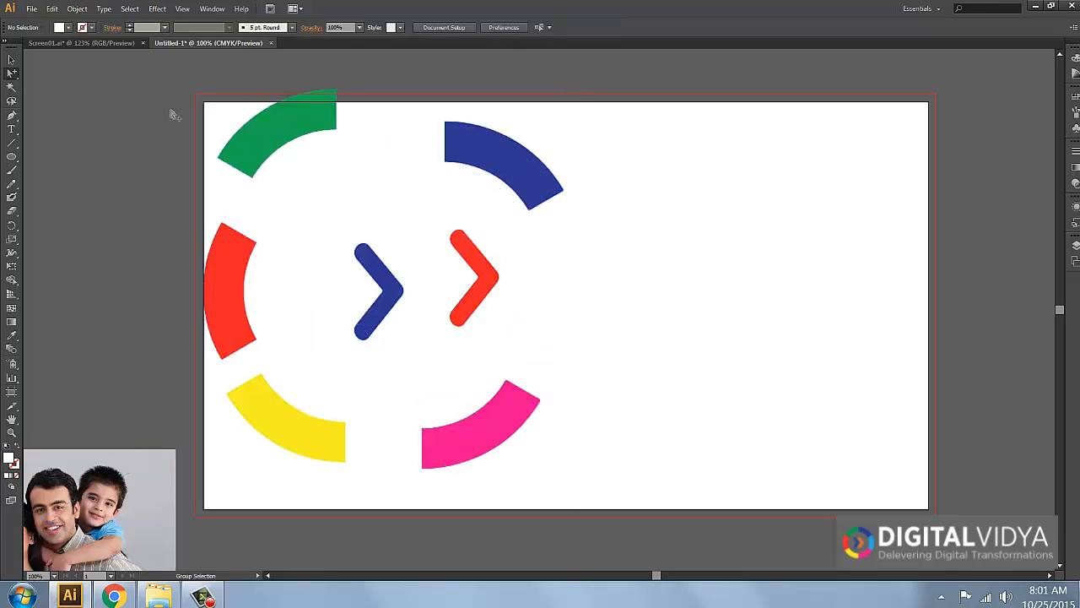
drag(151, 97, 665, 439)
key(Delete)
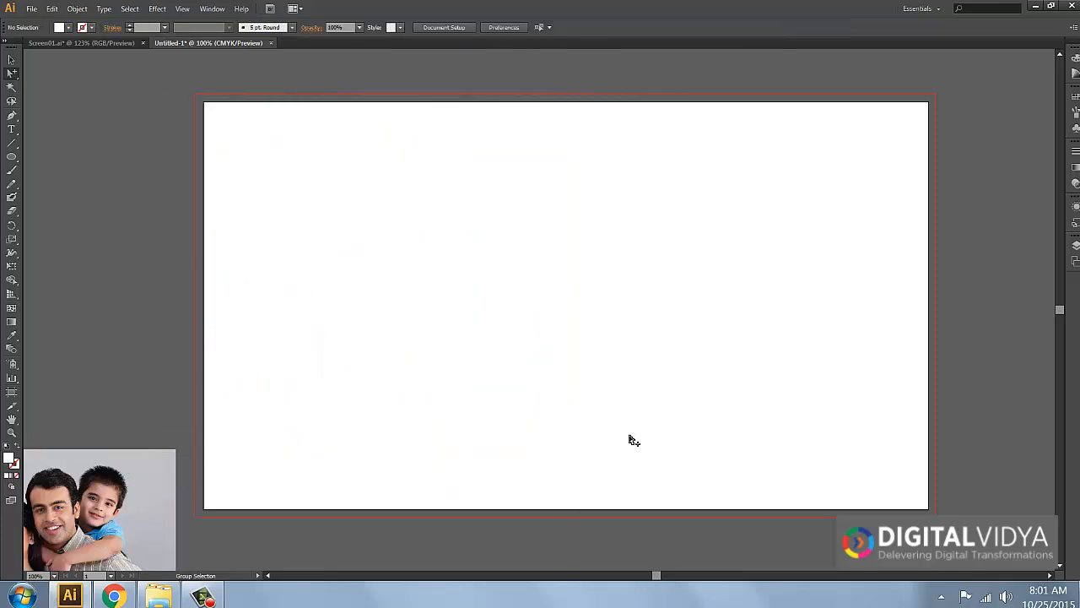
Move the family photo back onto the artboard's left half and make an image trace of it with the default settings
click(11, 59)
drag(114, 488, 380, 204)
click(77, 9)
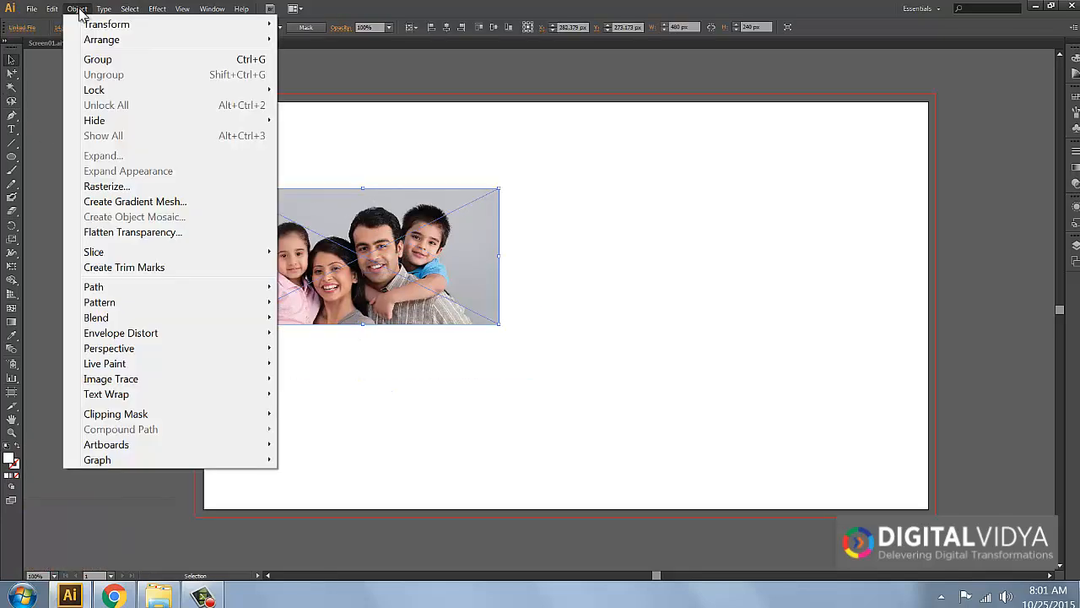
mouse_move(124, 386)
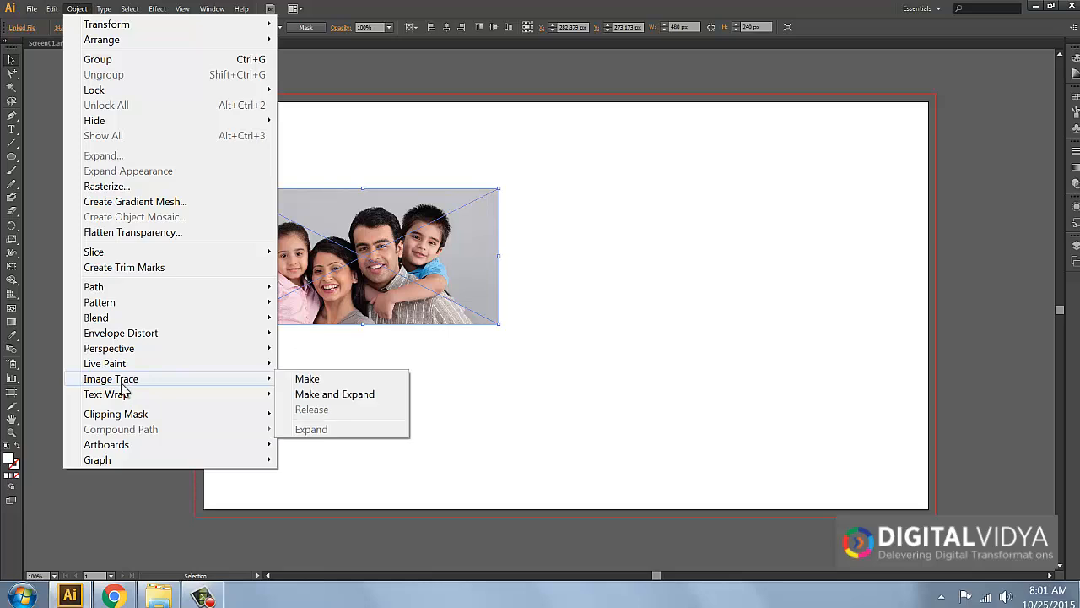
mouse_move(123, 366)
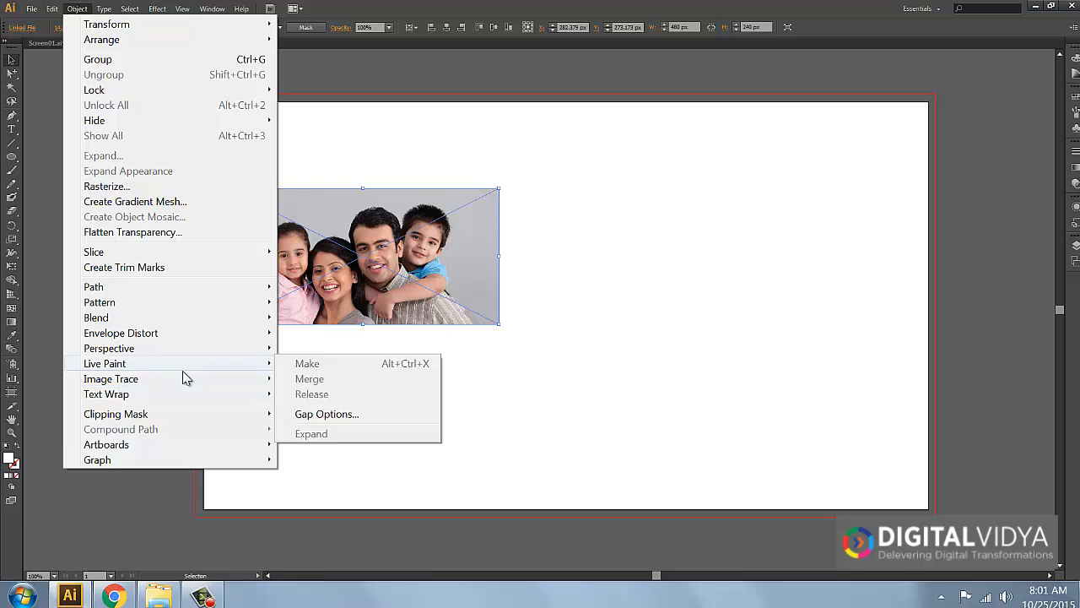
mouse_move(184, 378)
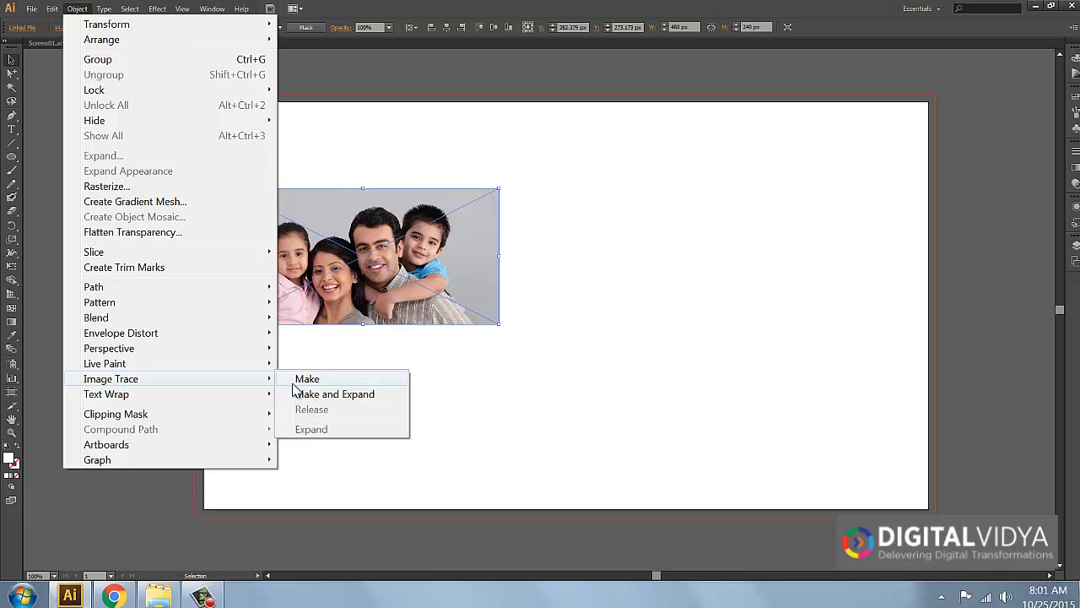
click(293, 382)
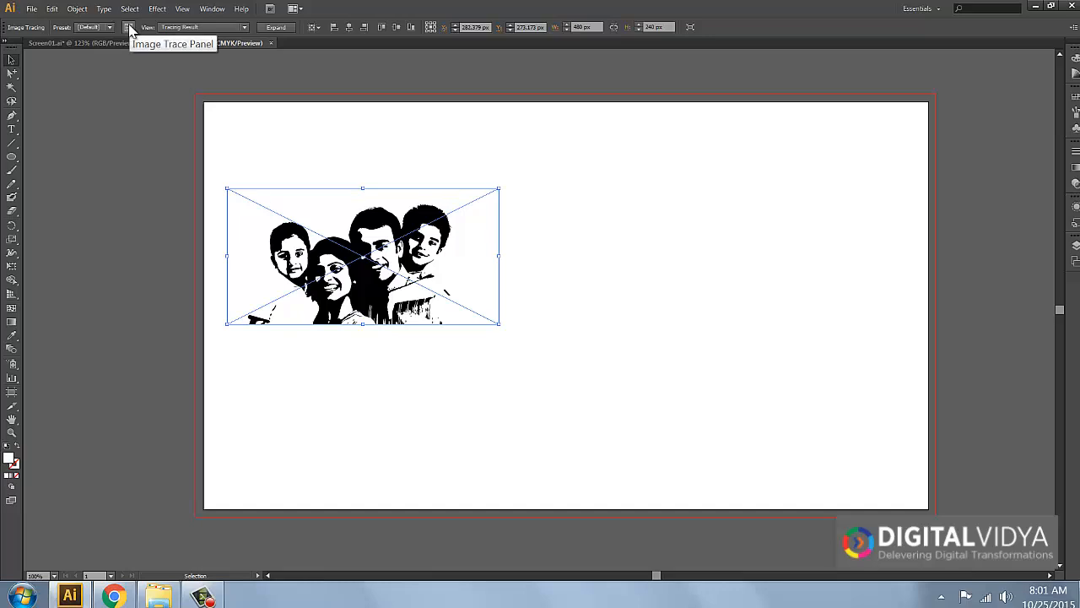
Open the detailed Image Trace settings, place them clear of the photo, and set the tracing mode to Grayscale
click(216, 10)
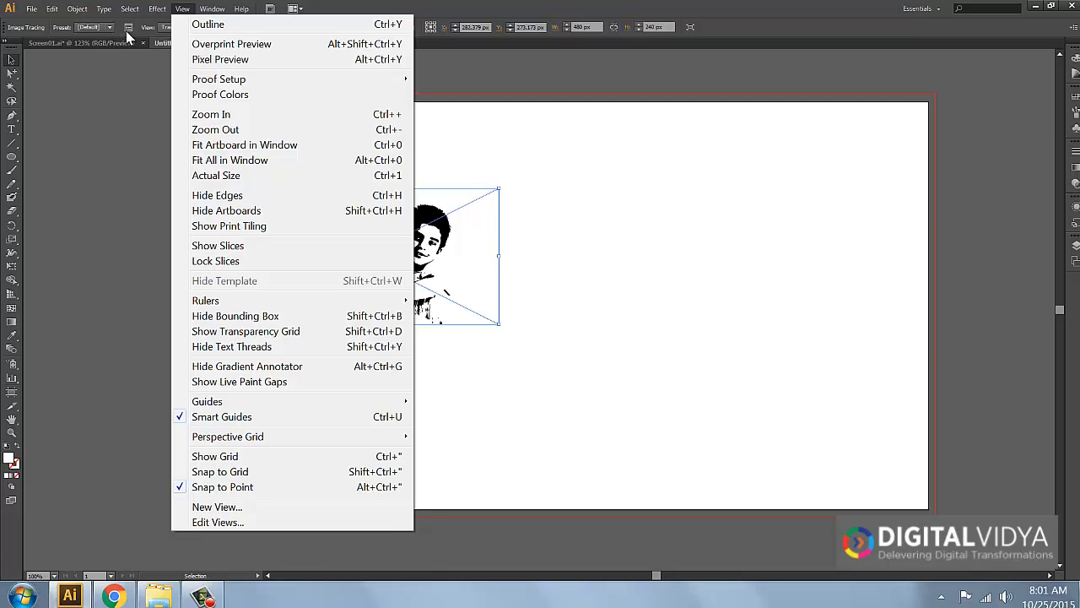
click(127, 29)
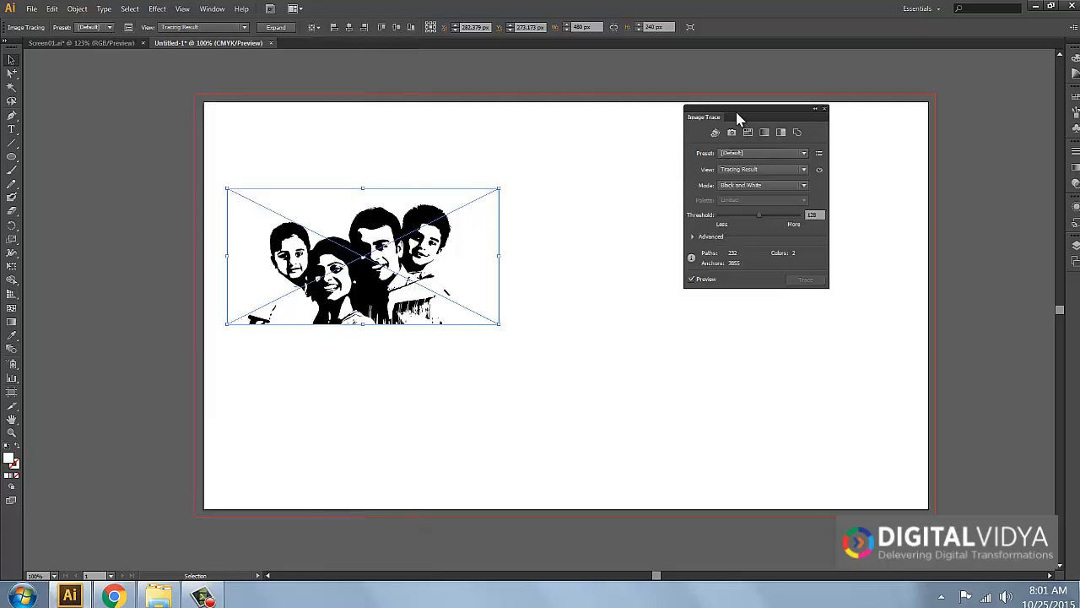
drag(739, 118, 654, 118)
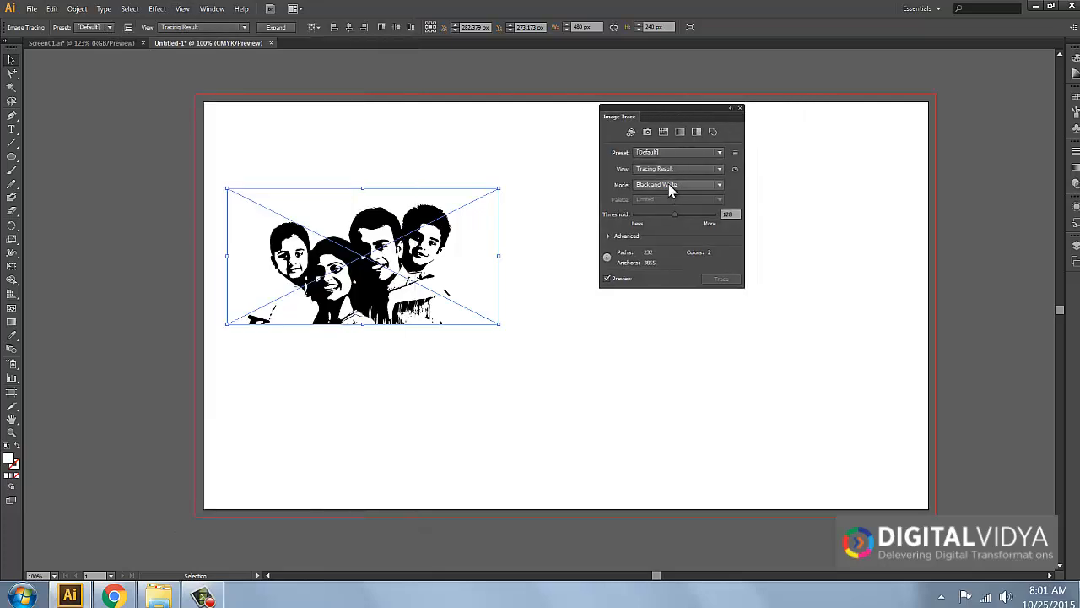
click(671, 188)
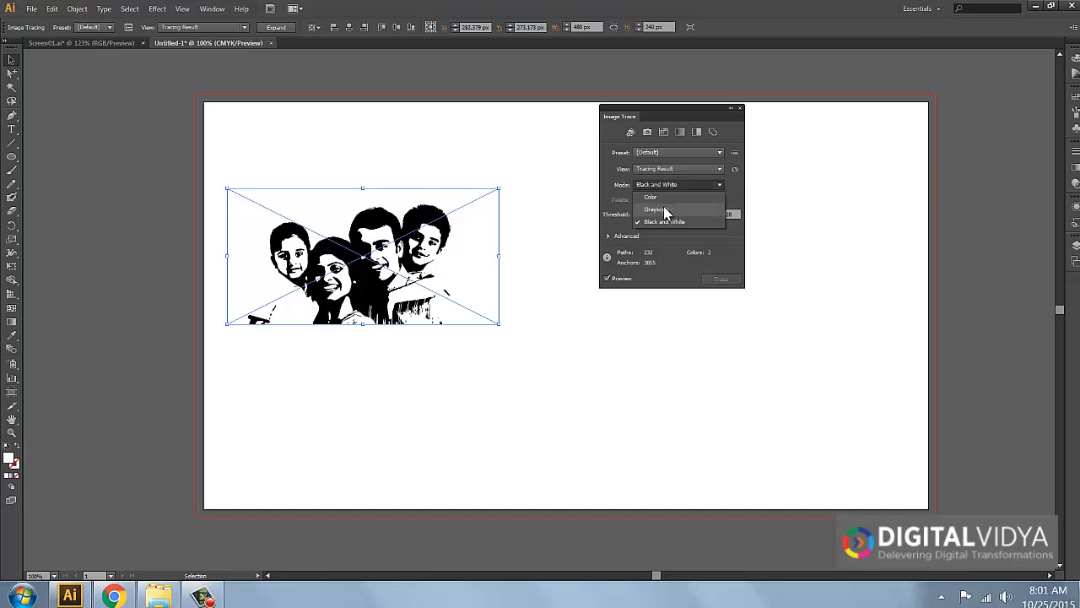
click(659, 208)
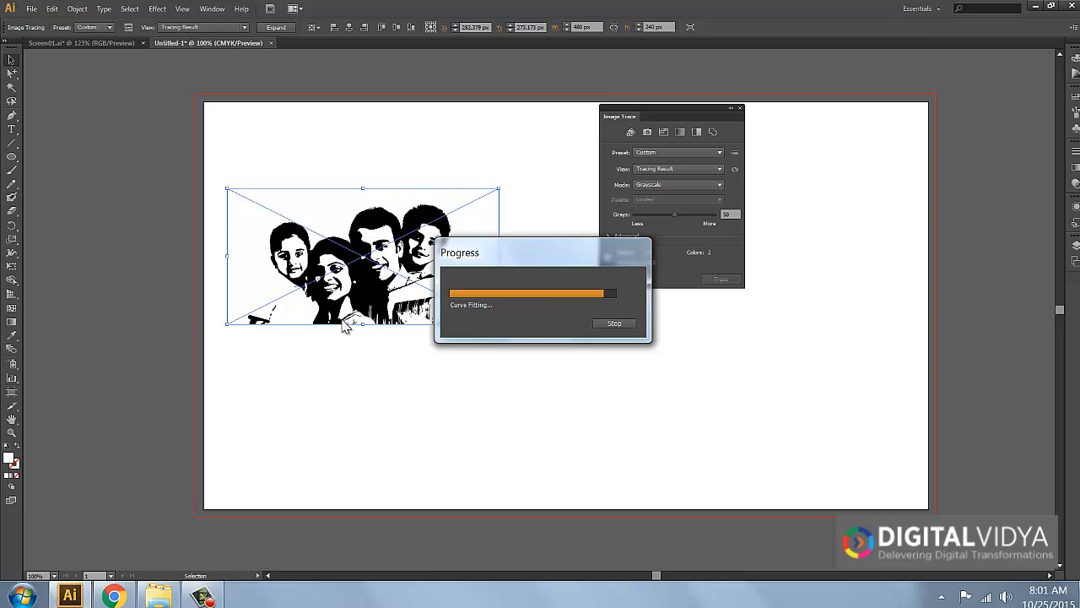
Deselect the grayscale trace, examine its faces and shading up close, and return the view to 100%
click(395, 382)
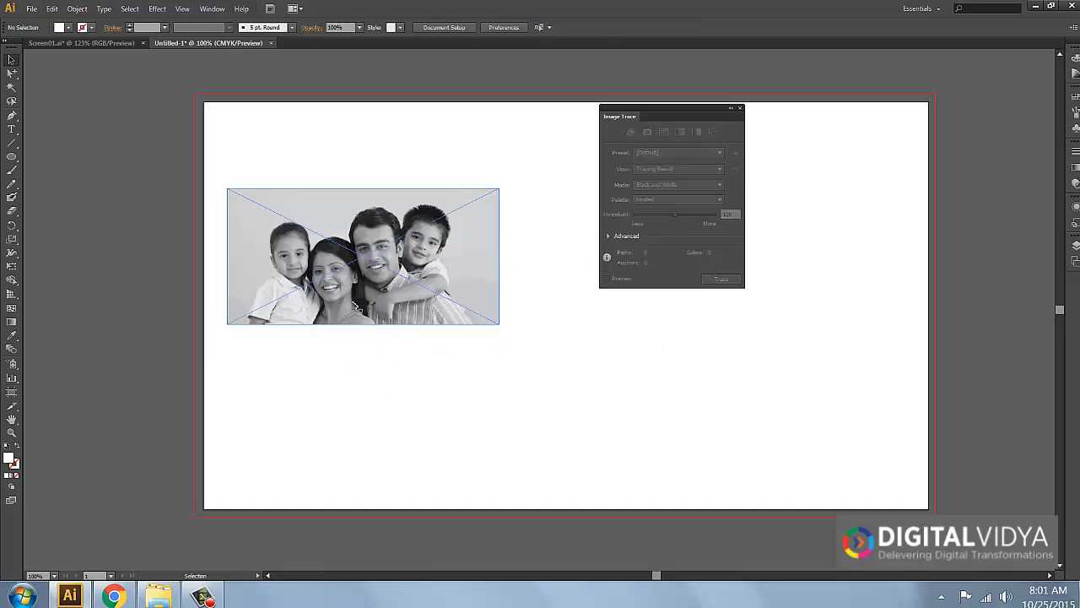
key(z)
drag(261, 215, 435, 324)
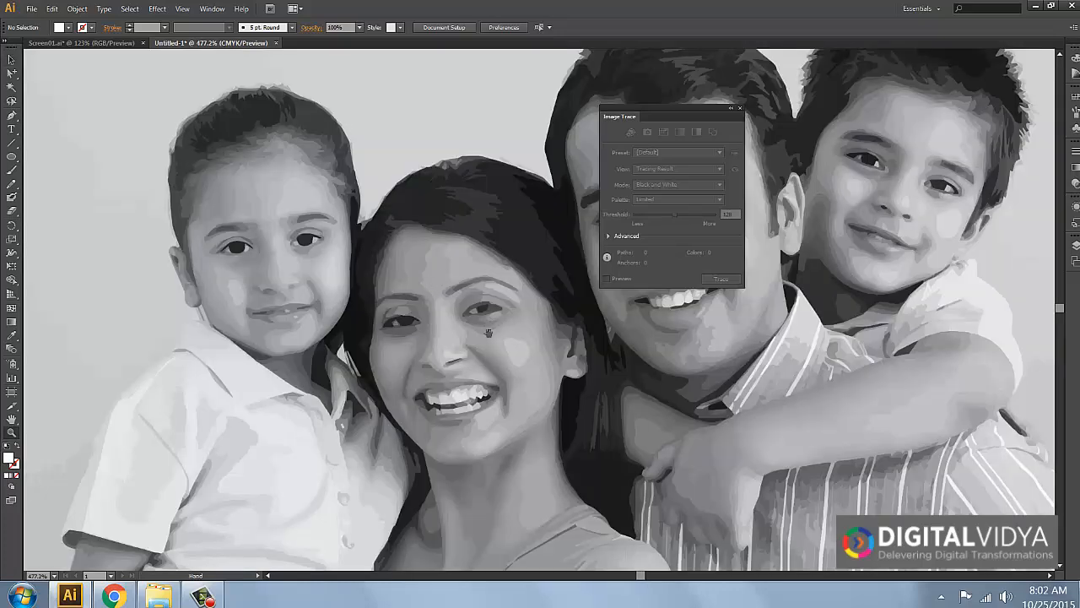
drag(495, 356, 314, 307)
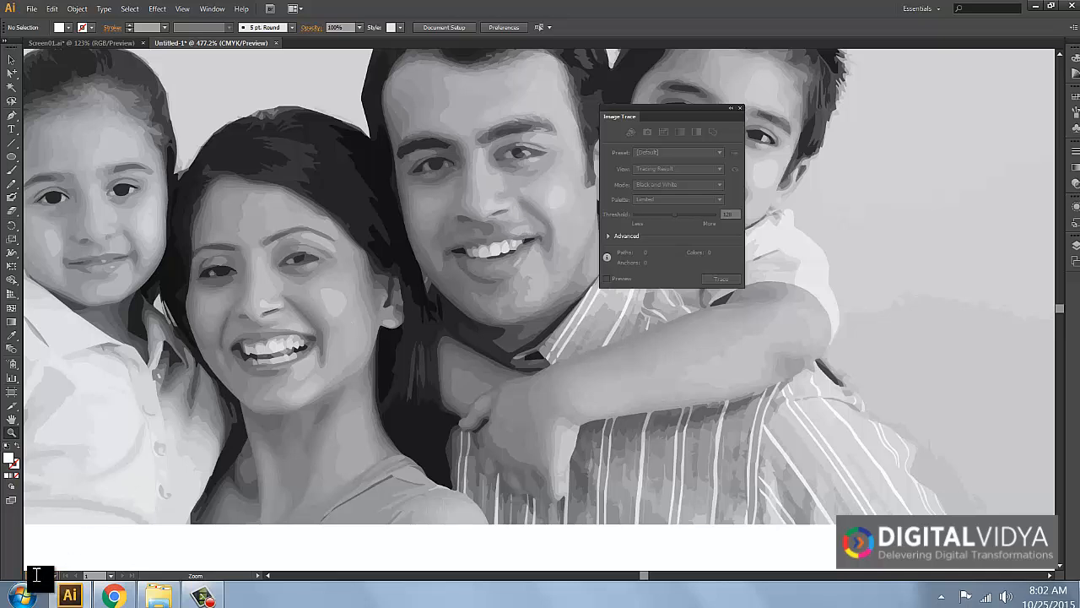
text(100)
key(Return)
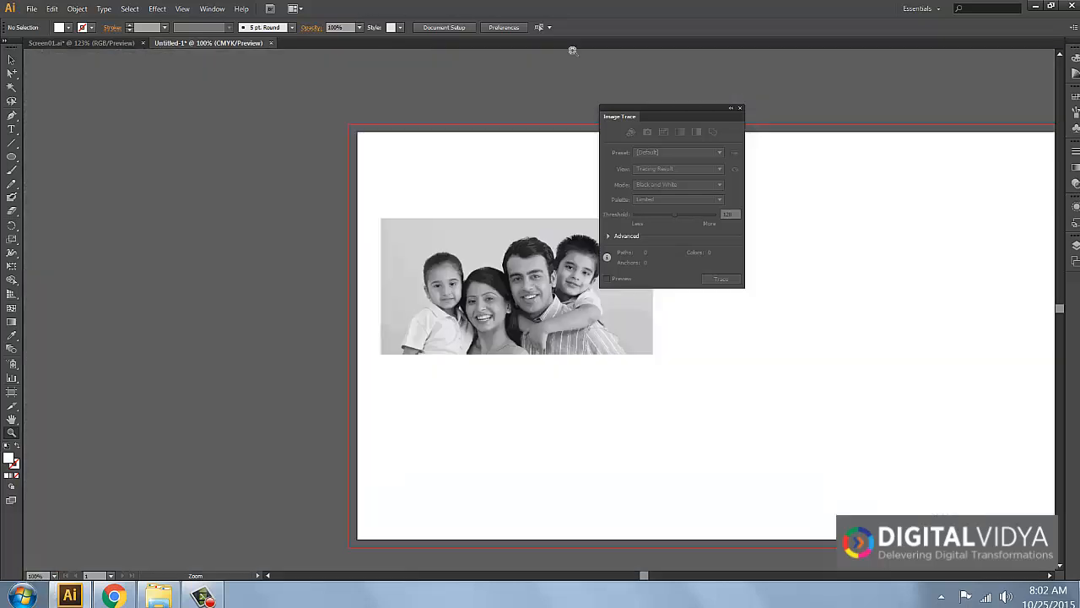
Close the Image Trace settings, enlarge the traced photo proportionally to about 863 × 431 px, and deselect it
click(740, 108)
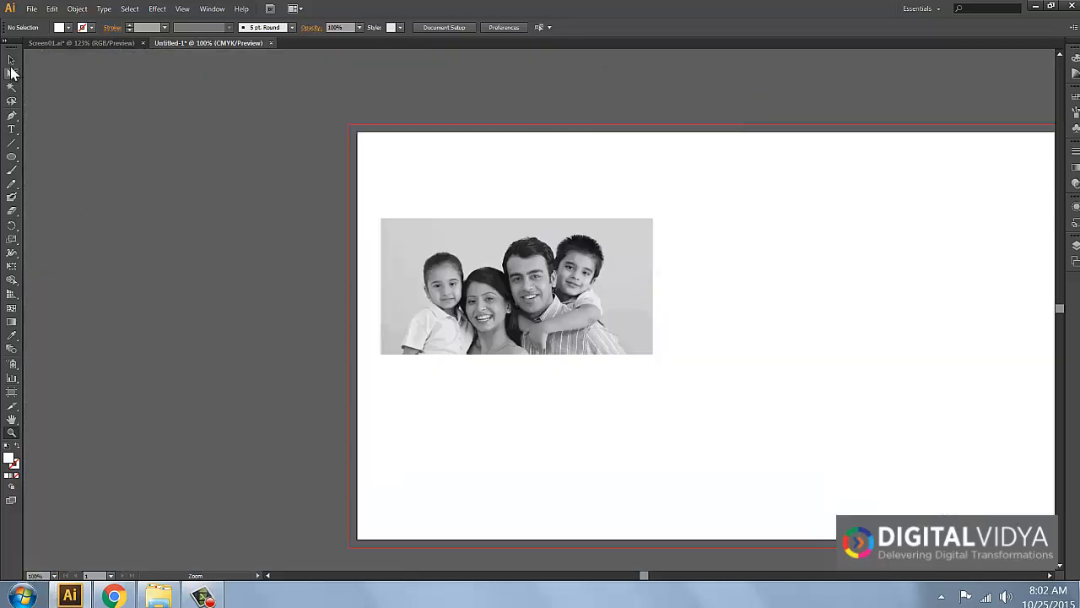
click(11, 59)
drag(207, 208, 103, 194)
click(330, 266)
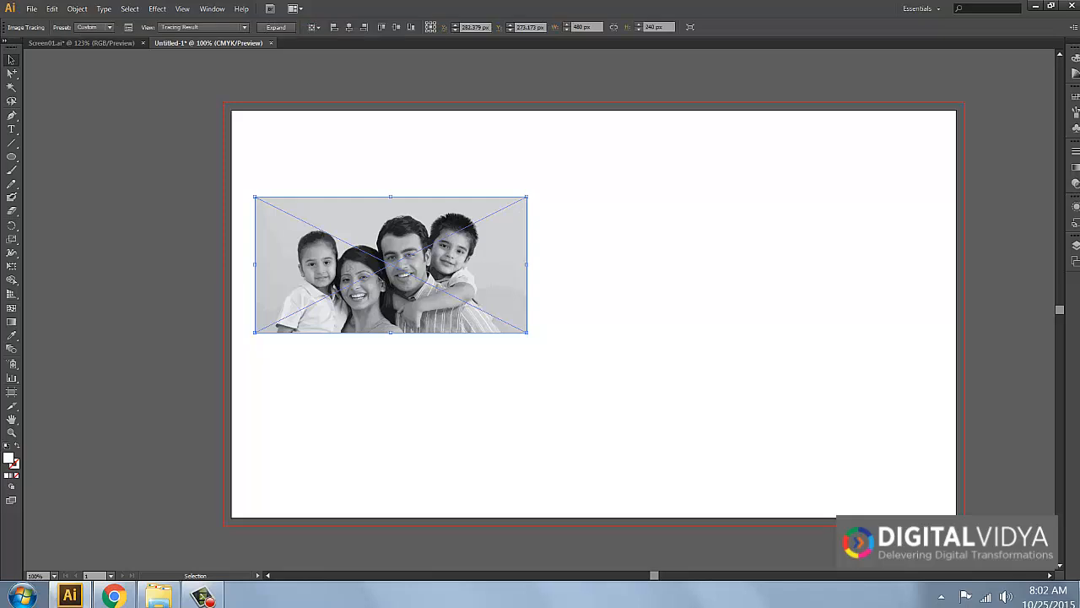
drag(526, 337, 753, 432)
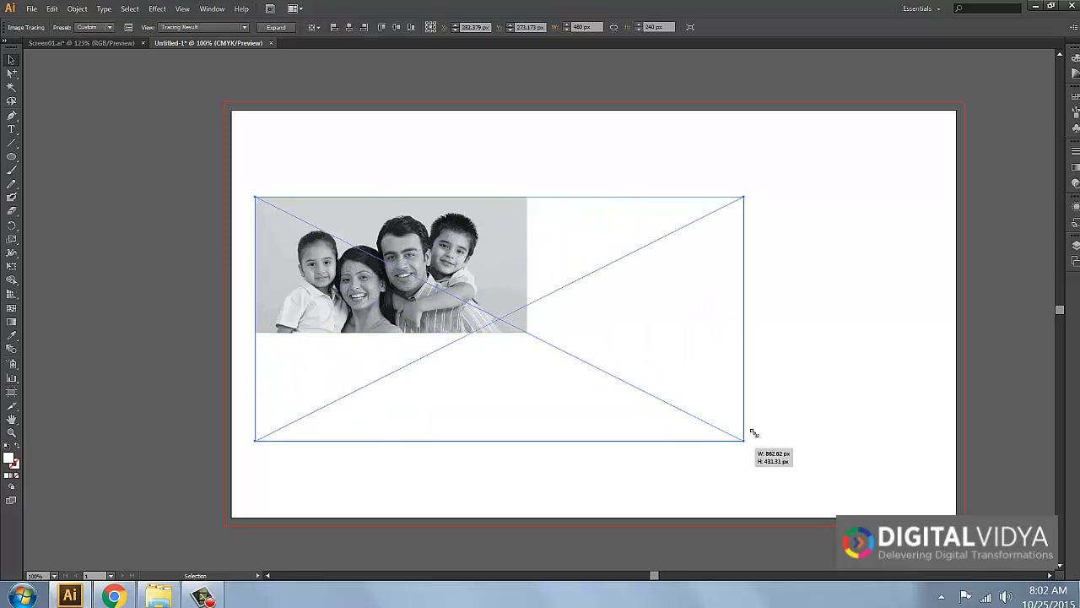
drag(833, 349, 791, 366)
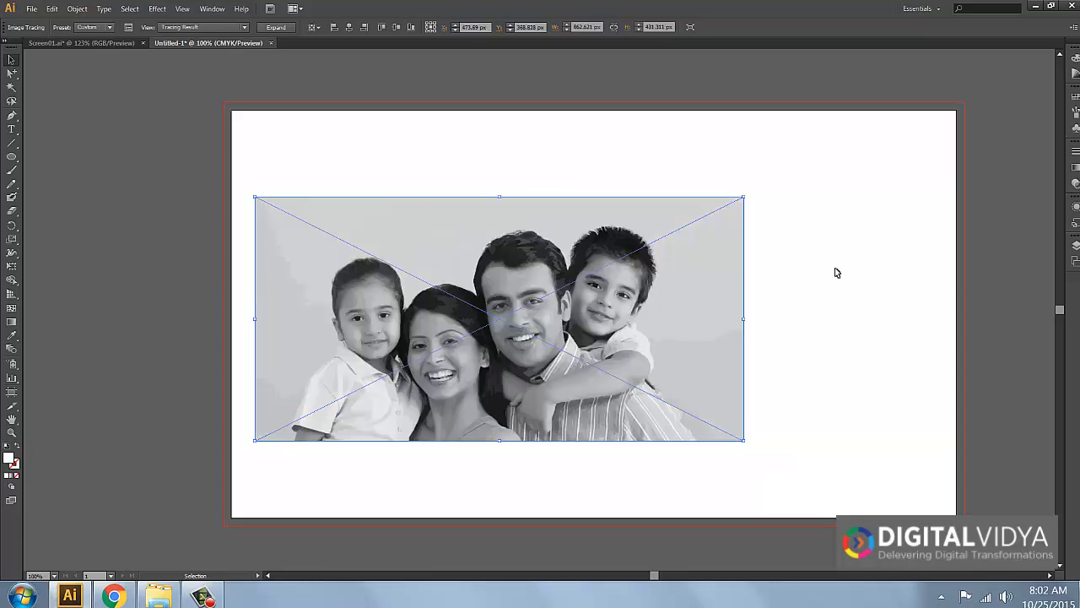
click(872, 262)
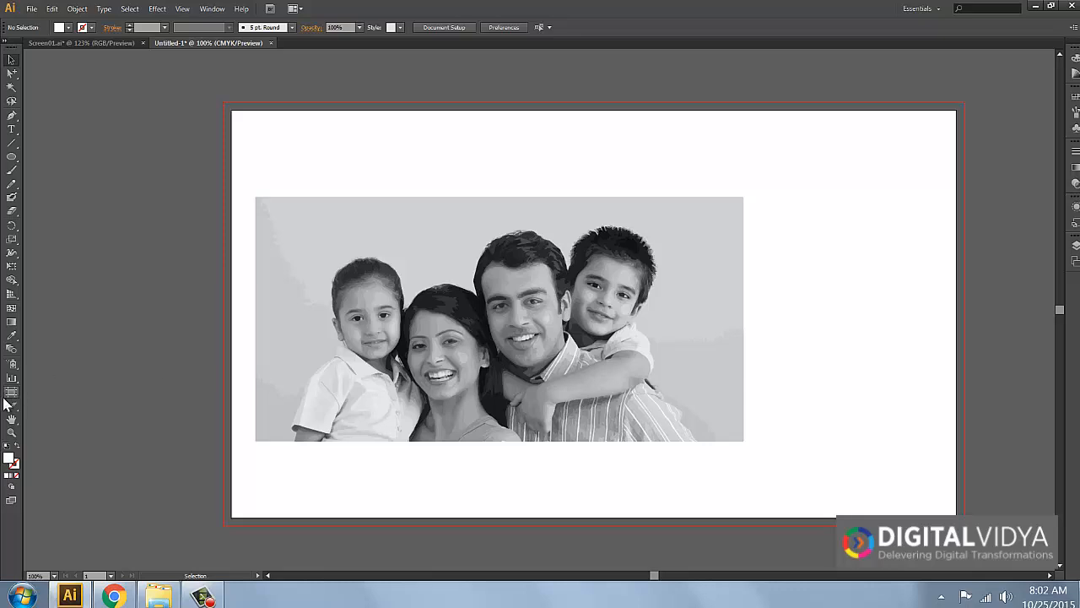
Examine the edges and faces of the enlarged grayscale trace up close to check its quality
click(11, 432)
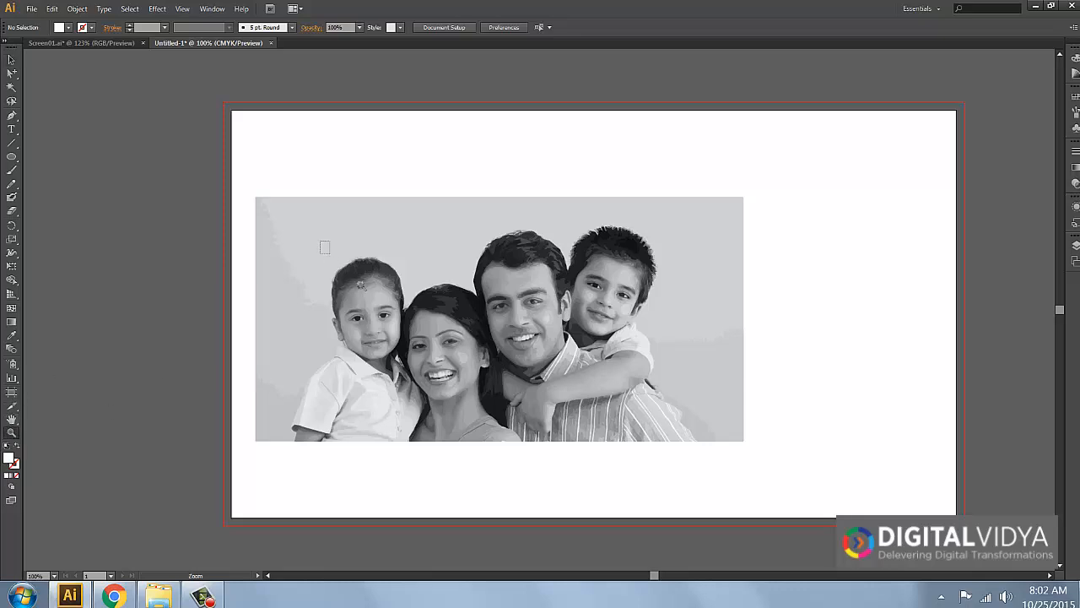
drag(321, 243, 624, 405)
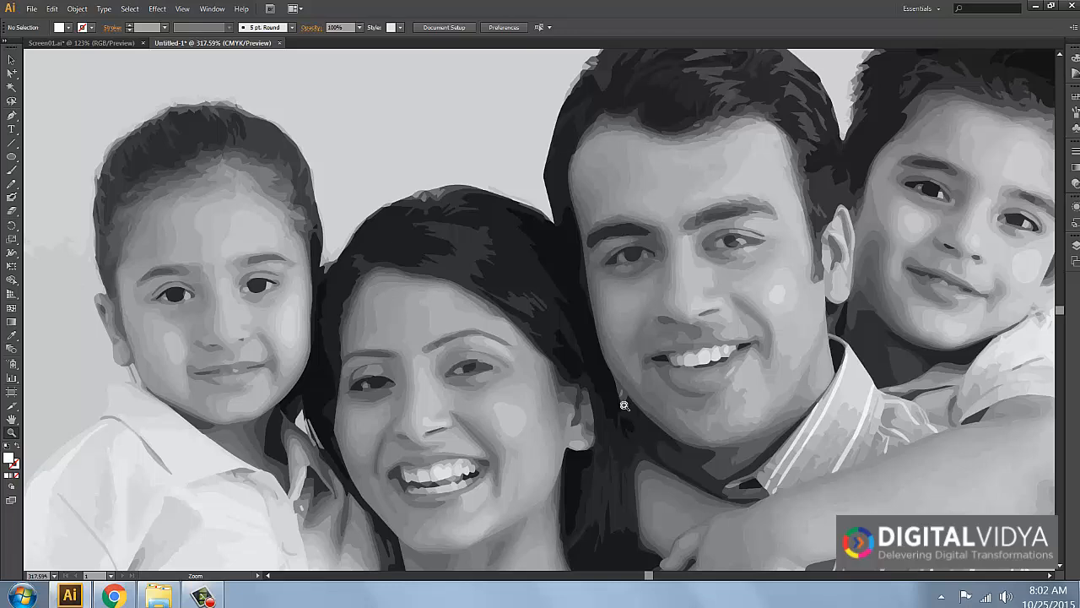
key(ctrl+minus)
key(ctrl+minus)
key(ctrl+minus)
key(ctrl+minus)
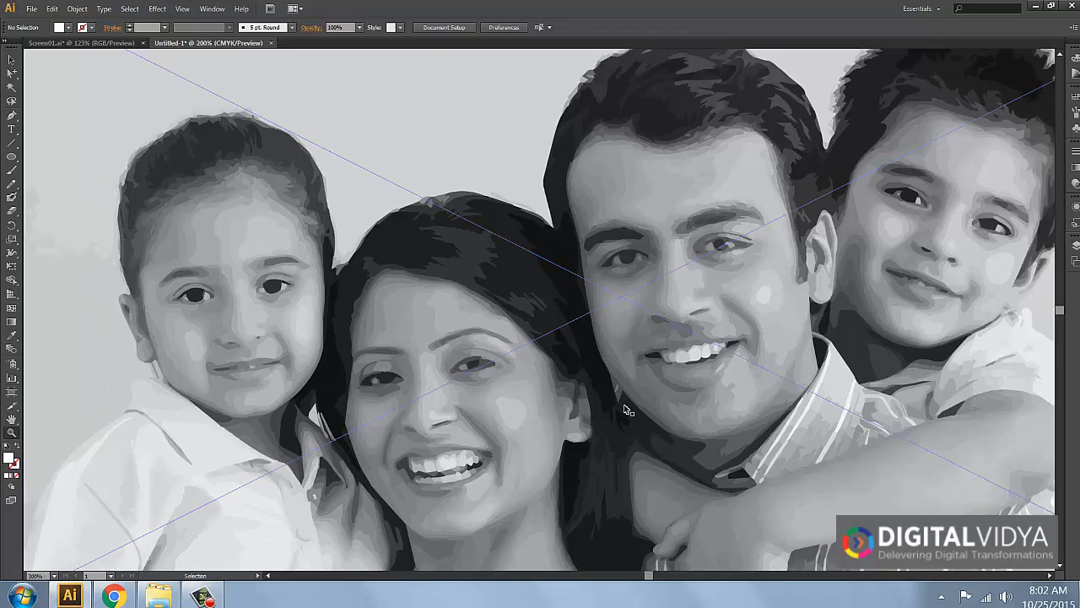